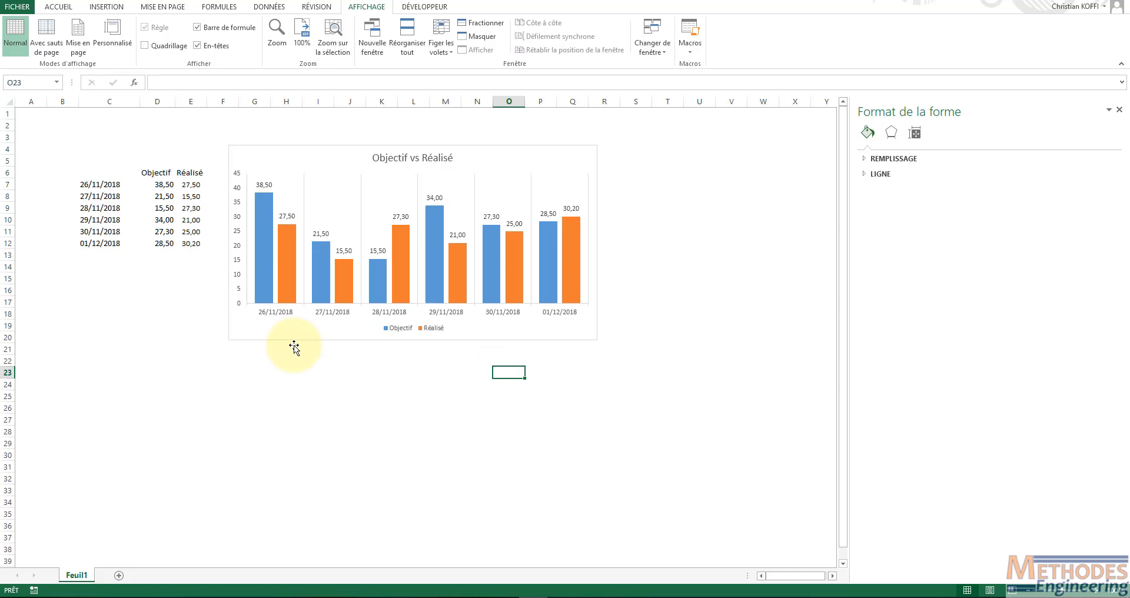
Select the whole "Objectif vs Réalisé" chart and set all of its text to font size 12.
{"action": "left_click", "coordinate": [297, 151]}
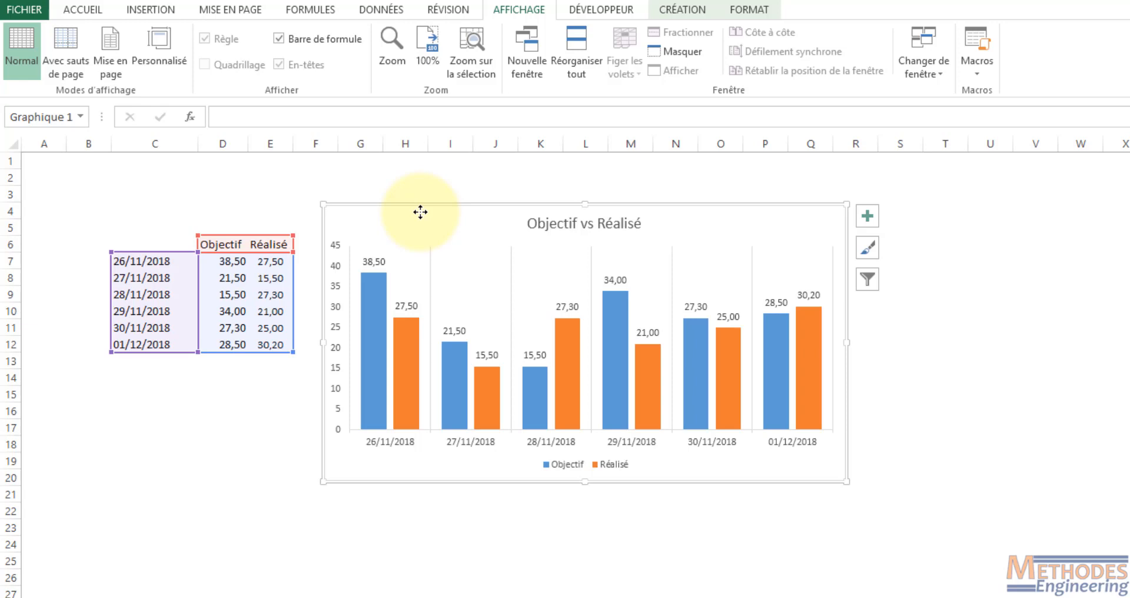
{"action": "left_click", "coordinate": [81, 9]}
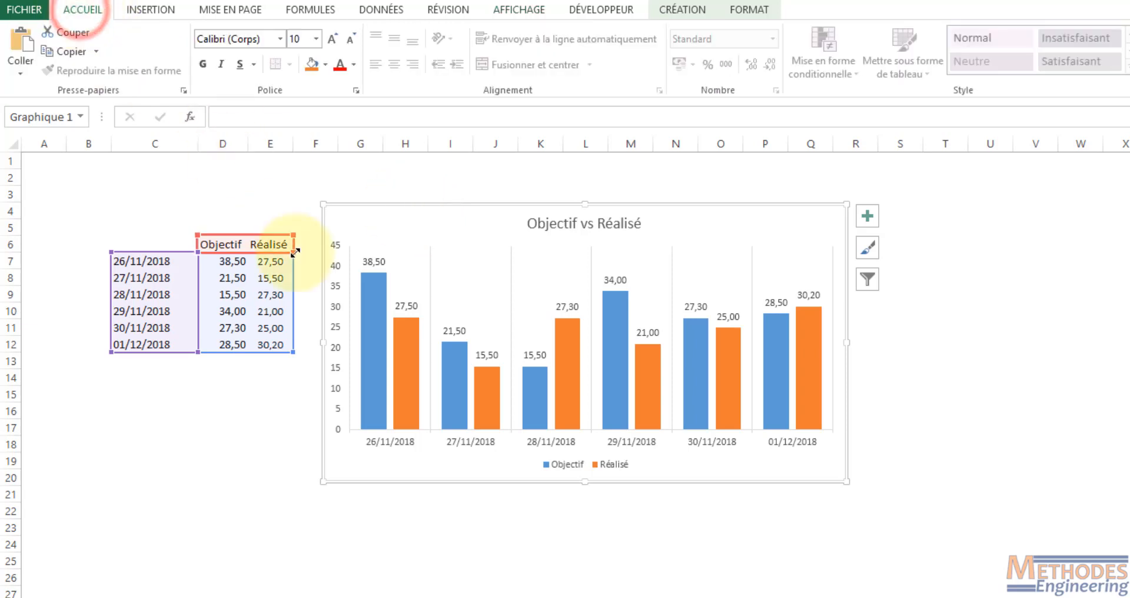
{"action": "right_click", "coordinate": [393, 238]}
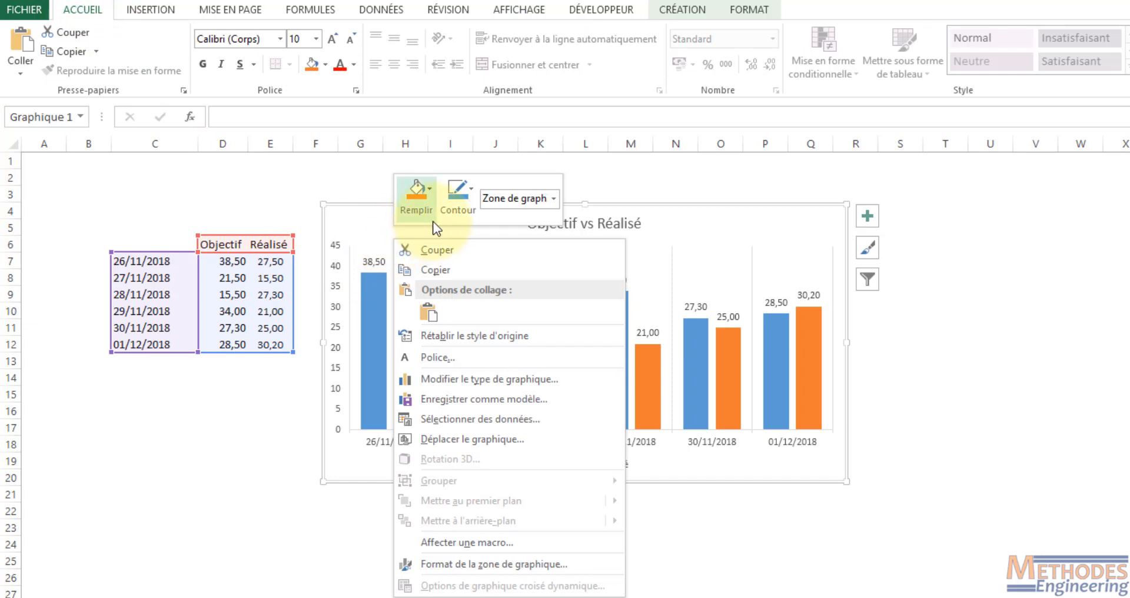
{"action": "left_click", "coordinate": [490, 219]}
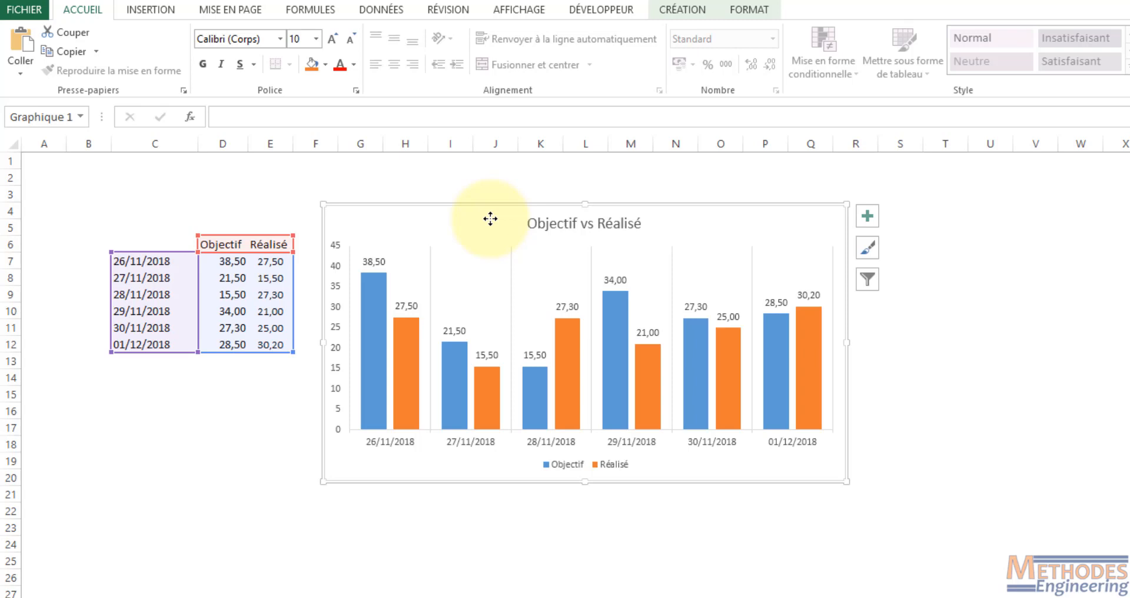
{"action": "left_click", "coordinate": [430, 210]}
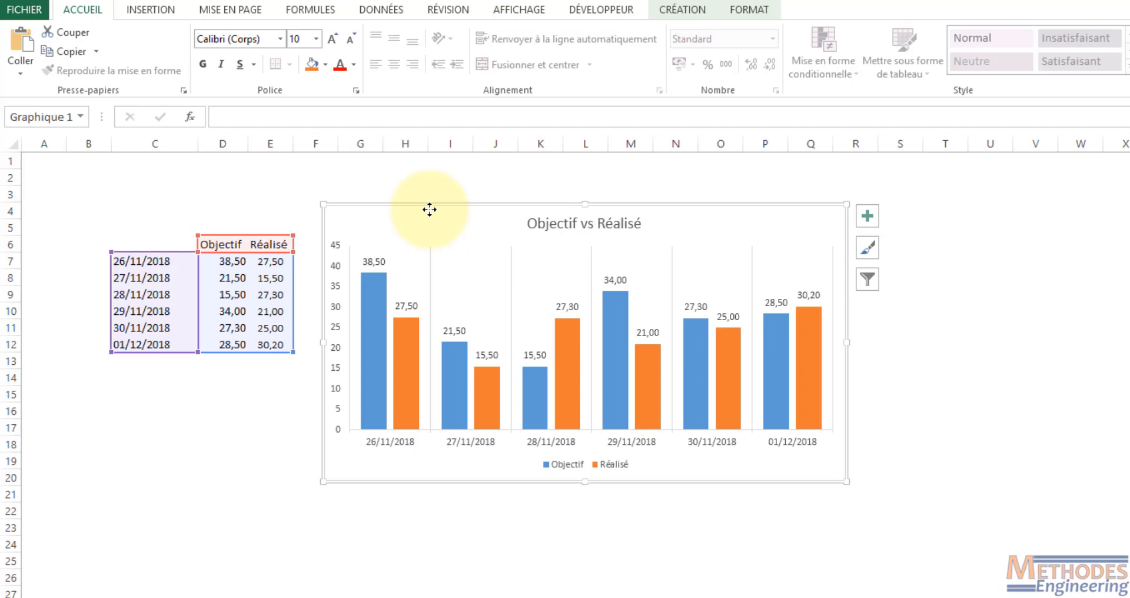
{"action": "left_click", "coordinate": [316, 39]}
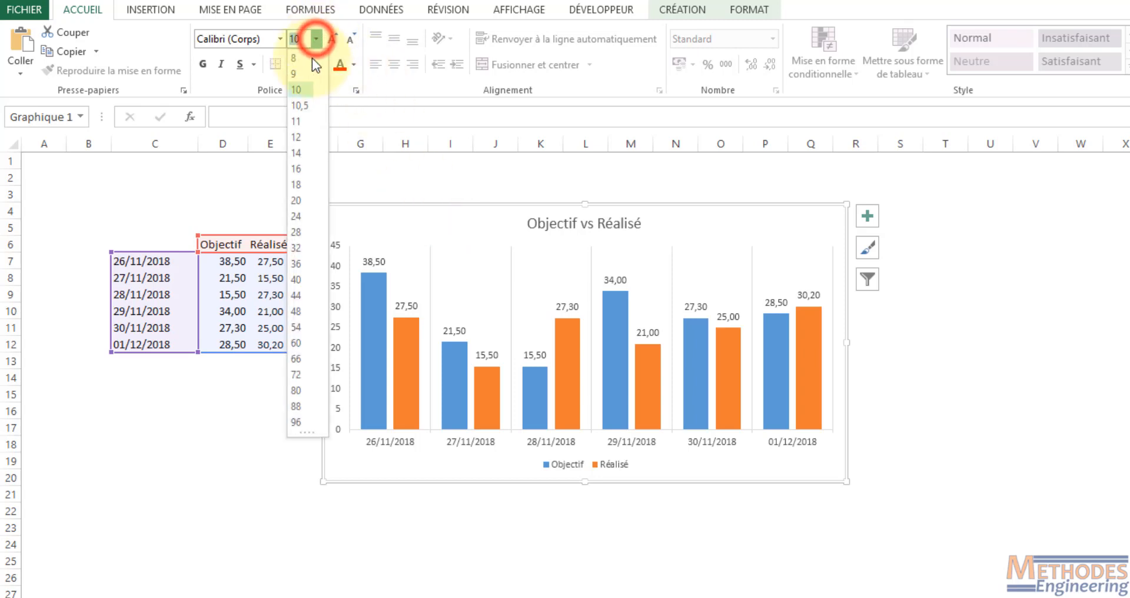
{"action": "left_click", "coordinate": [298, 137]}
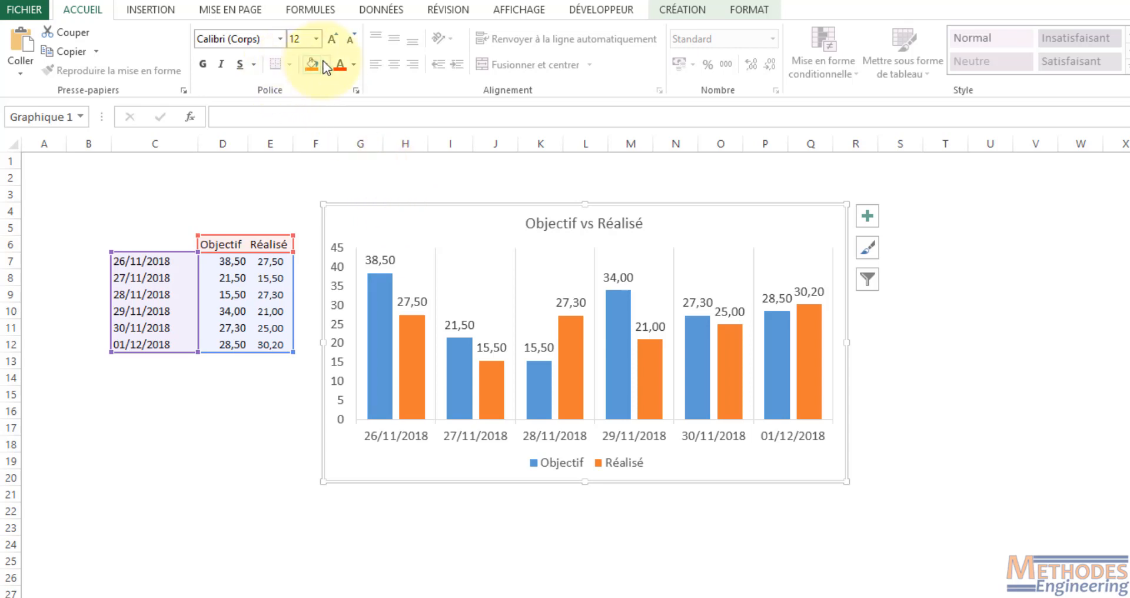
Color all the text of the chart theme blue and make it bold.
{"action": "left_click", "coordinate": [353, 66]}
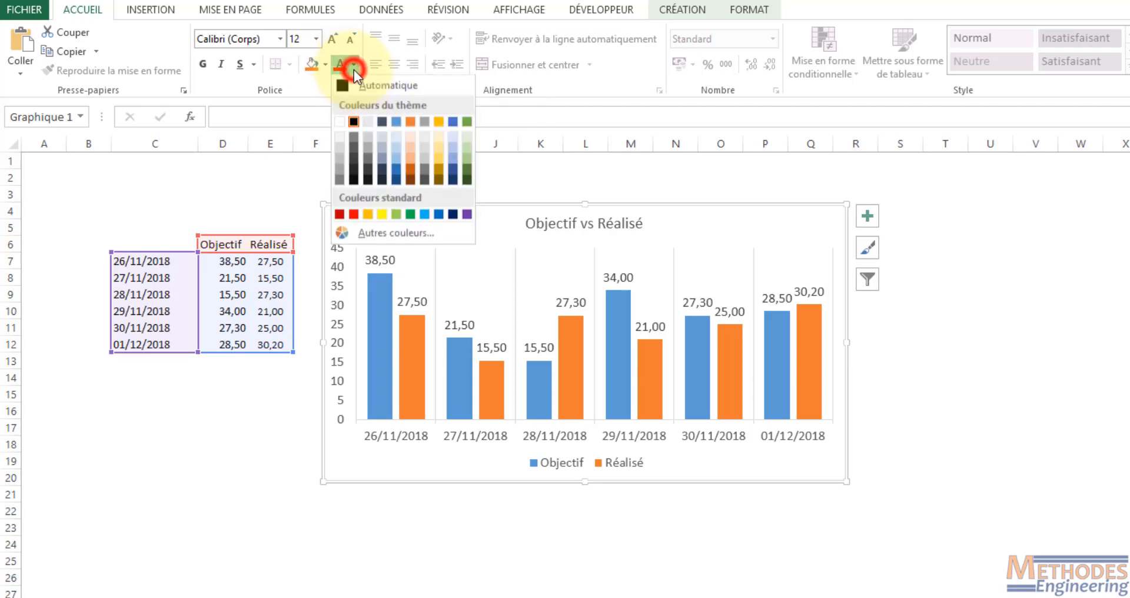
{"action": "left_click", "coordinate": [397, 123]}
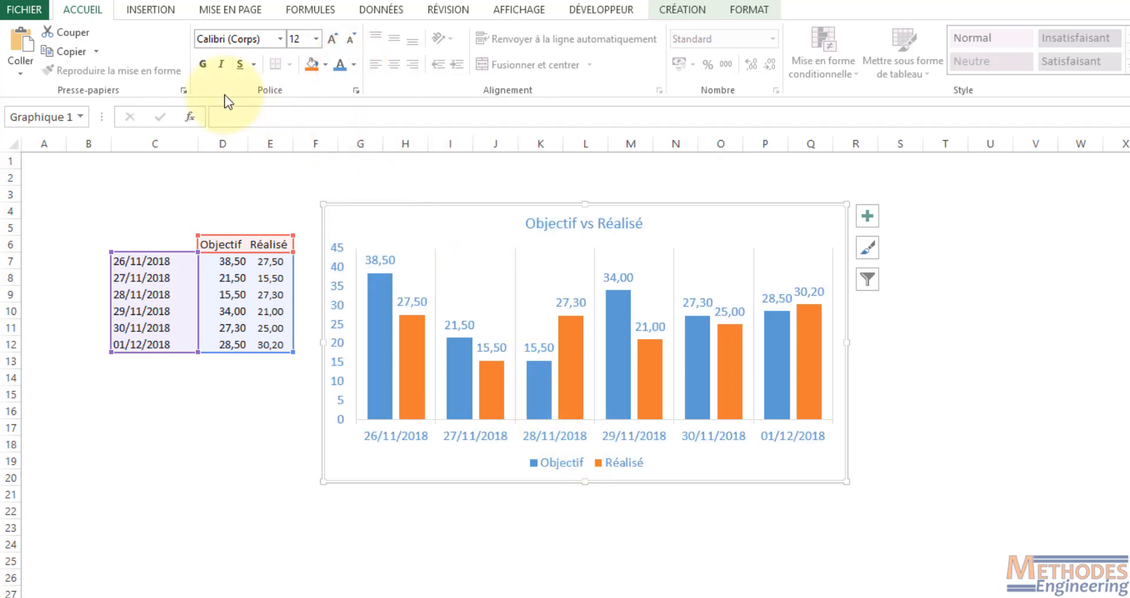
{"action": "left_click", "coordinate": [203, 65]}
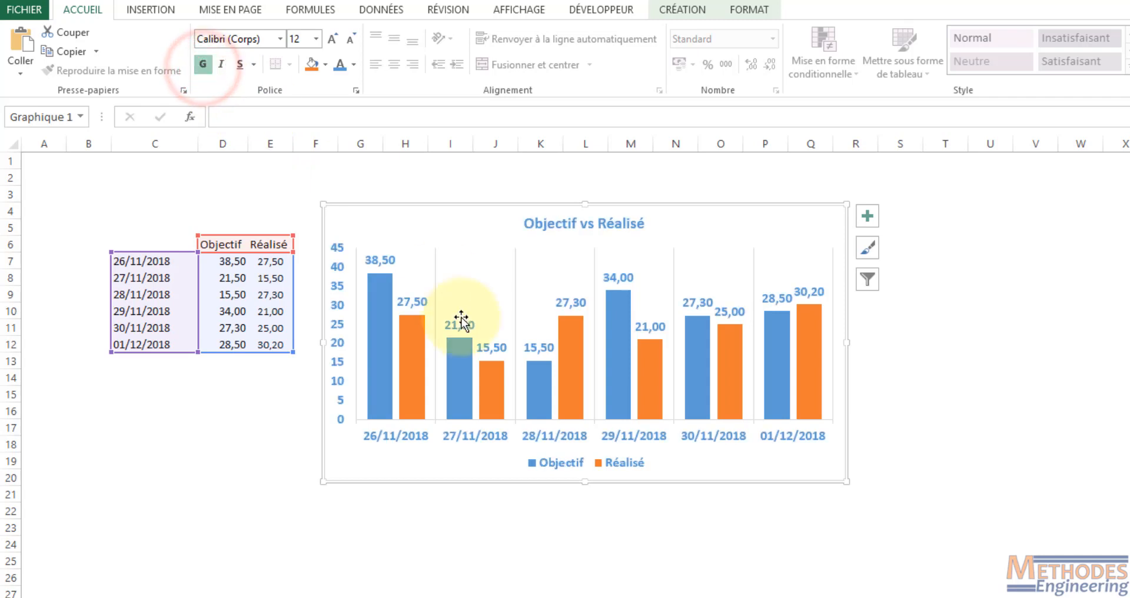
Open the Police settings for the whole chart area and set the font style to Standard.
{"action": "double_click", "coordinate": [688, 471]}
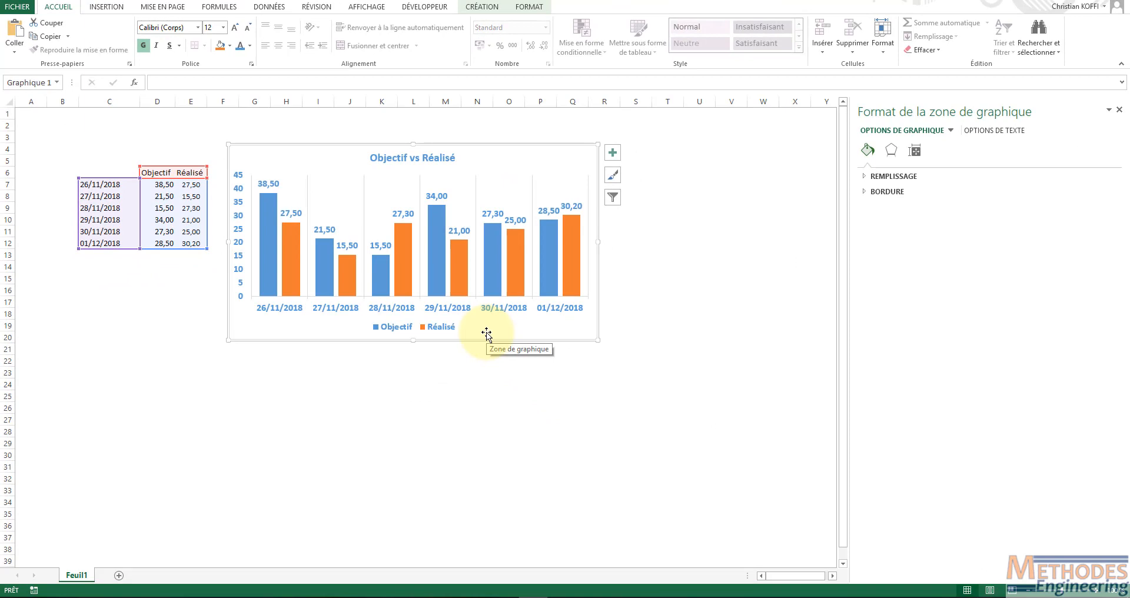
{"action": "right_click", "coordinate": [487, 334]}
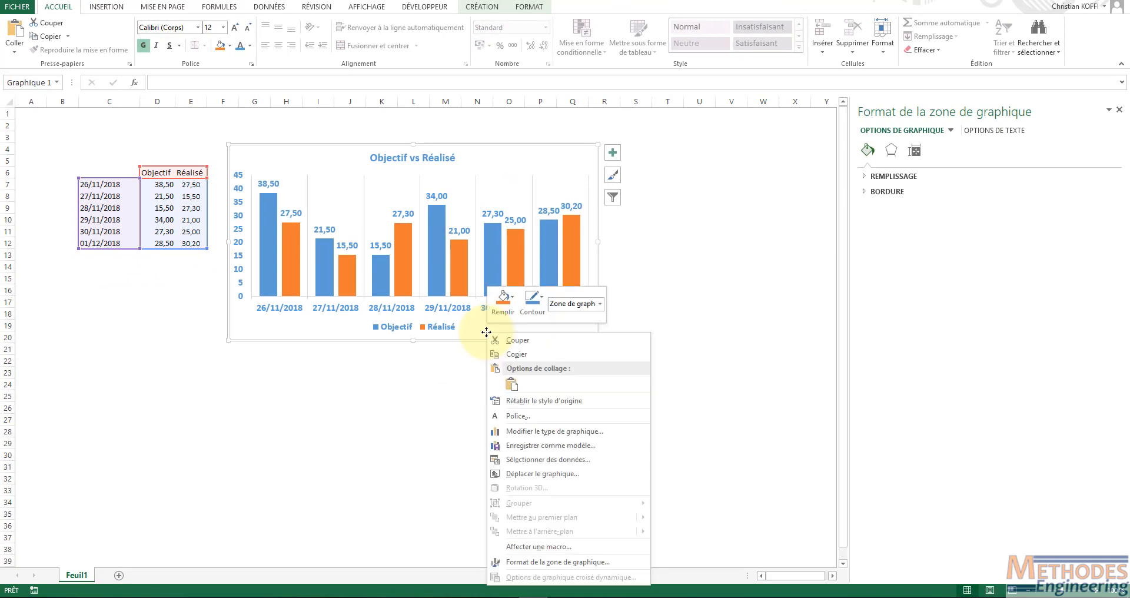
{"action": "left_click", "coordinate": [517, 414]}
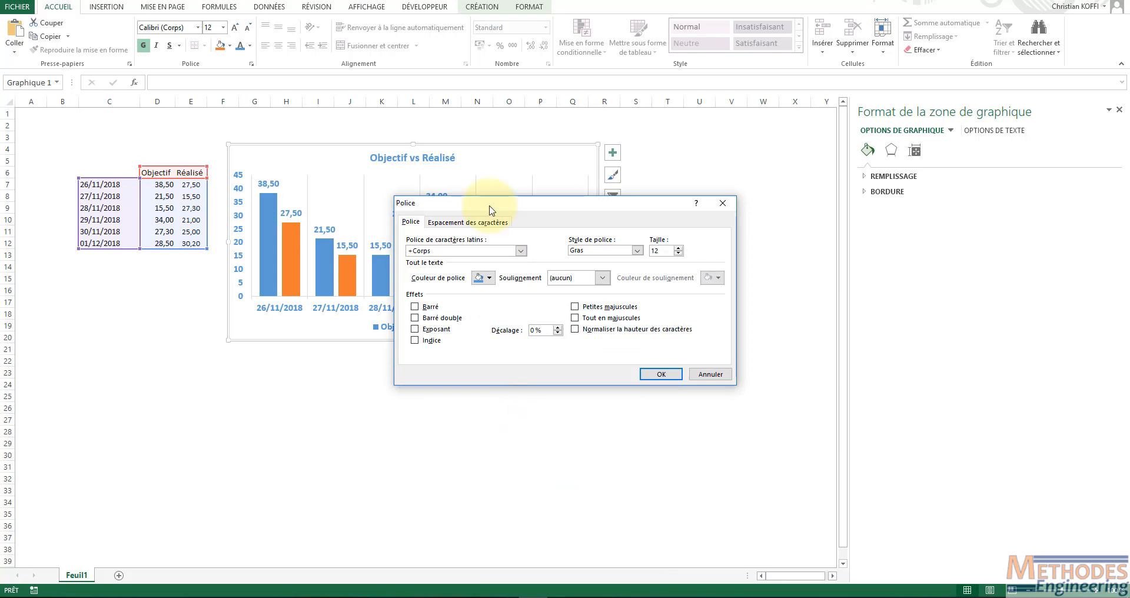
{"action": "left_click_drag", "start_coordinate": [490, 206], "coordinate": [362, 290]}
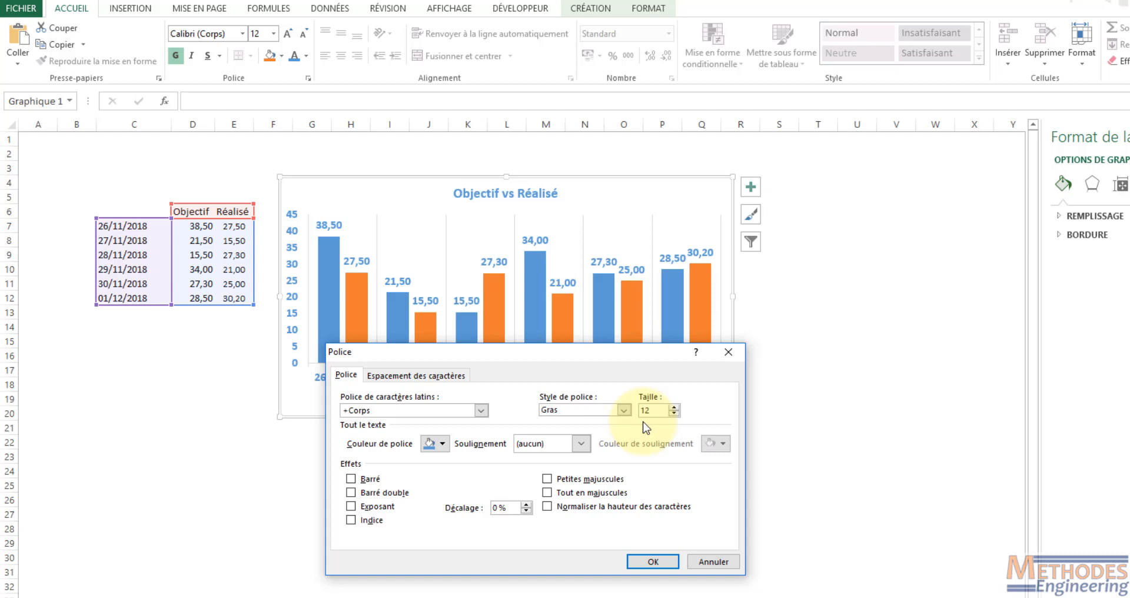
{"action": "left_click", "coordinate": [624, 411]}
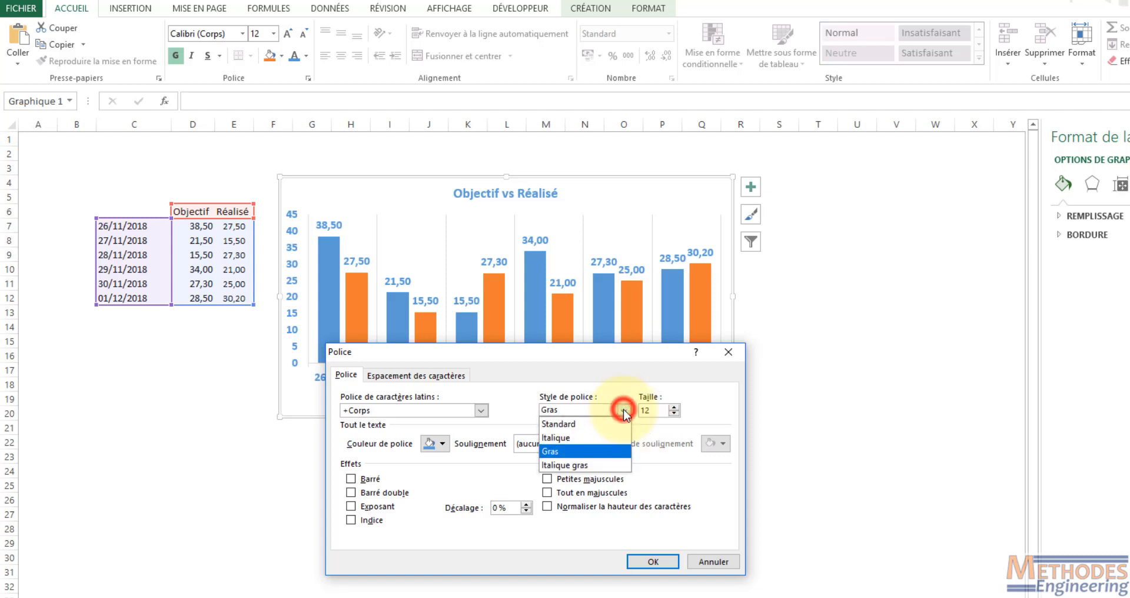
{"action": "left_click", "coordinate": [584, 422]}
Reduce the font size for the whole chart to 10 in the Police settings.
{"action": "left_click", "coordinate": [674, 413]}
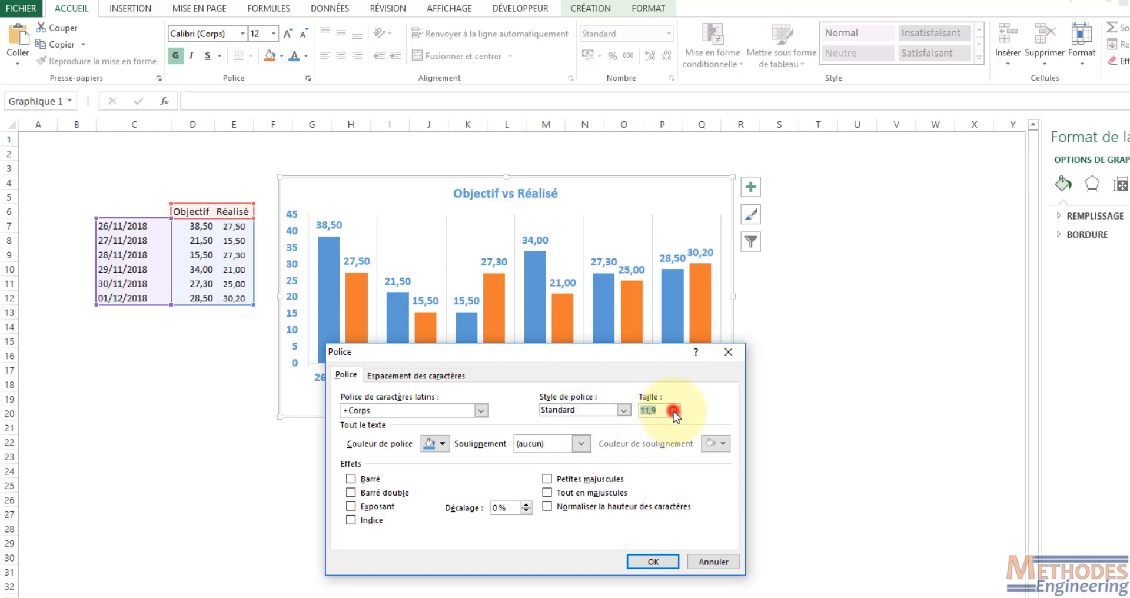
{"action": "left_click", "coordinate": [675, 414]}
{"action": "left_click", "coordinate": [674, 413]}
{"action": "left_click", "coordinate": [675, 414]}
{"action": "left_click", "coordinate": [675, 413]}
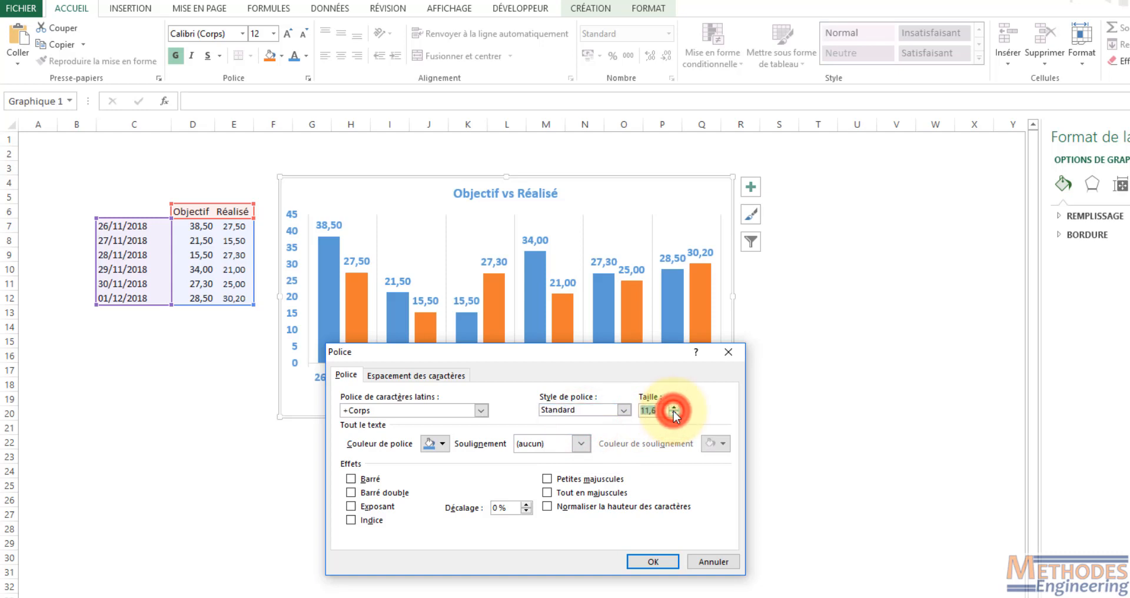
{"action": "left_click", "coordinate": [675, 413]}
{"action": "left_click", "coordinate": [674, 413]}
{"action": "left_click", "coordinate": [675, 413]}
{"action": "left_click", "coordinate": [675, 413]}
{"action": "left_click", "coordinate": [675, 413]}
{"action": "left_click", "coordinate": [675, 413]}
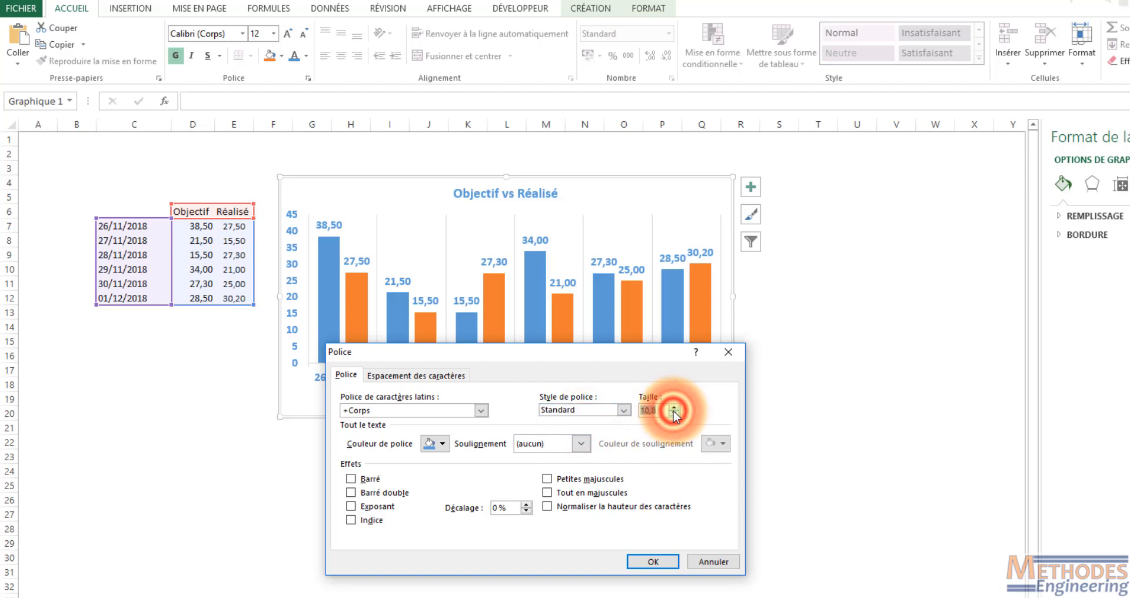
{"action": "left_click", "coordinate": [674, 413]}
{"action": "left_click", "coordinate": [674, 414]}
{"action": "left_click", "coordinate": [675, 413]}
{"action": "left_click", "coordinate": [674, 413]}
{"action": "left_click", "coordinate": [675, 413]}
{"action": "left_click", "coordinate": [674, 413]}
{"action": "left_click", "coordinate": [675, 413]}
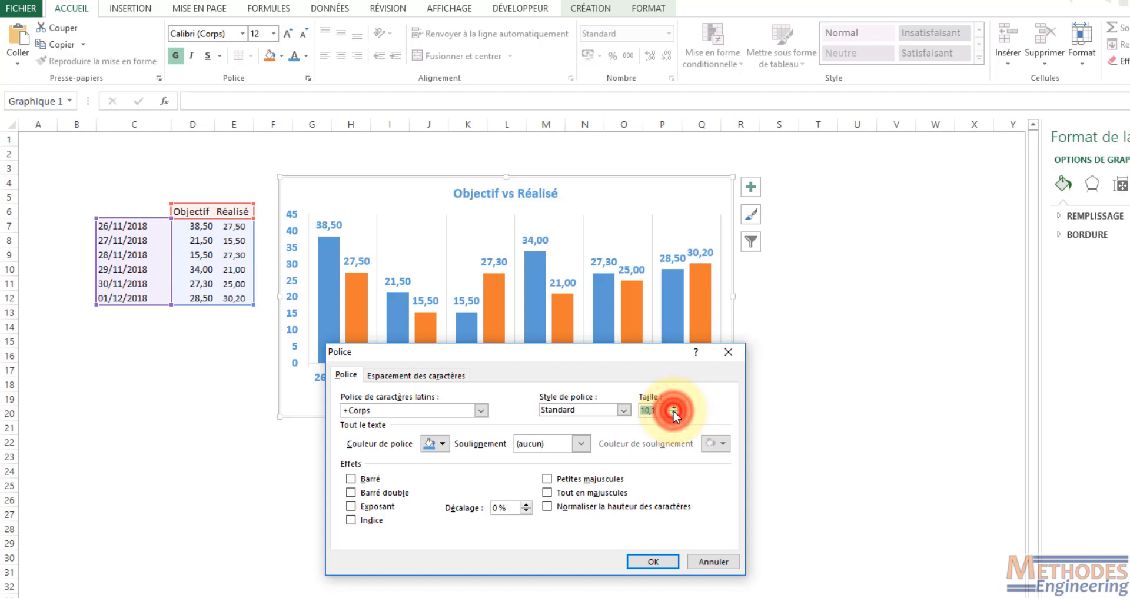
{"action": "left_click", "coordinate": [674, 413]}
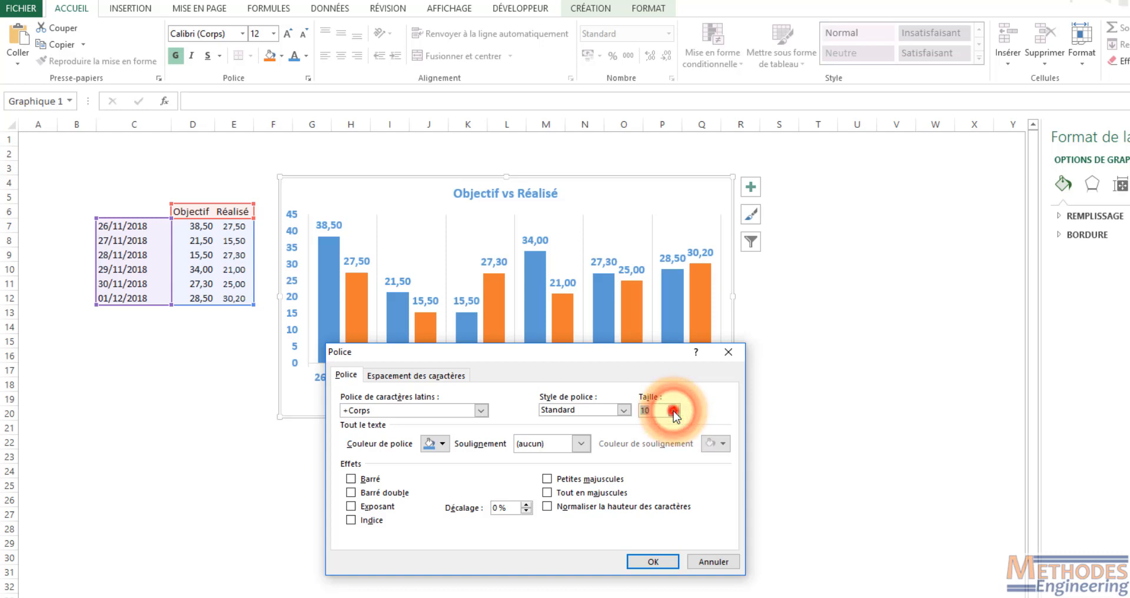
Choose the standard green as the font color for all chart text and apply the font settings.
{"action": "left_click", "coordinate": [435, 445]}
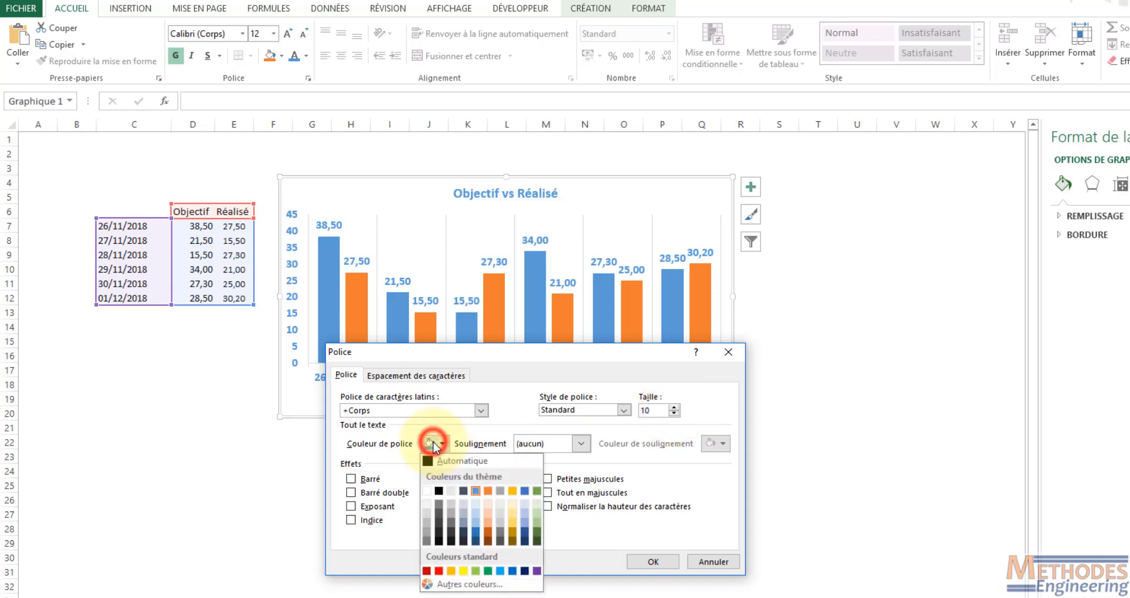
{"action": "left_click", "coordinate": [488, 571]}
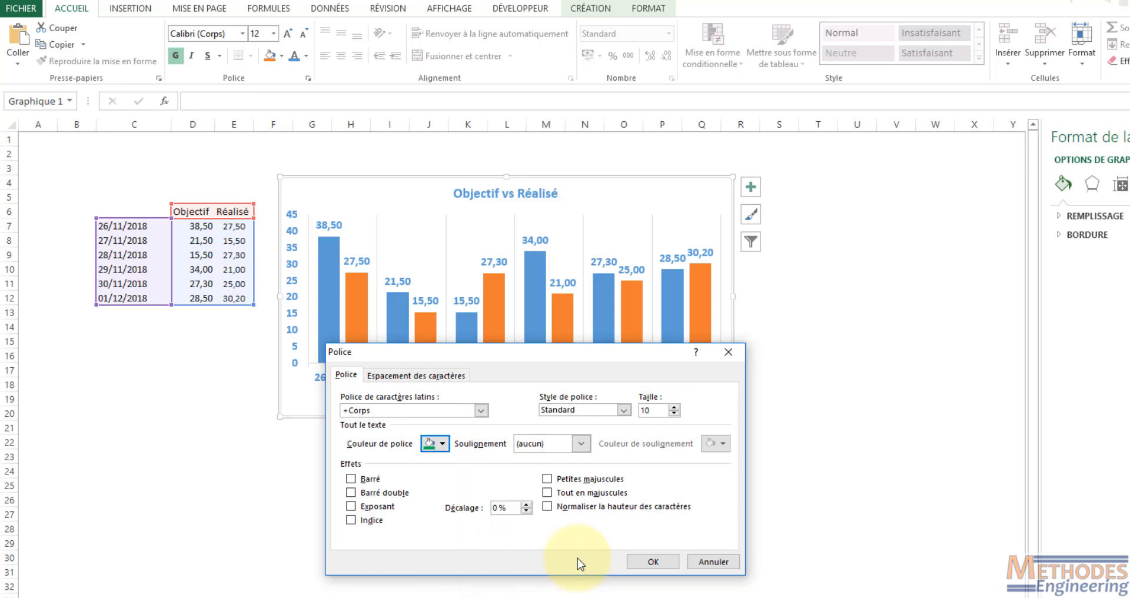
{"action": "left_click", "coordinate": [652, 561]}
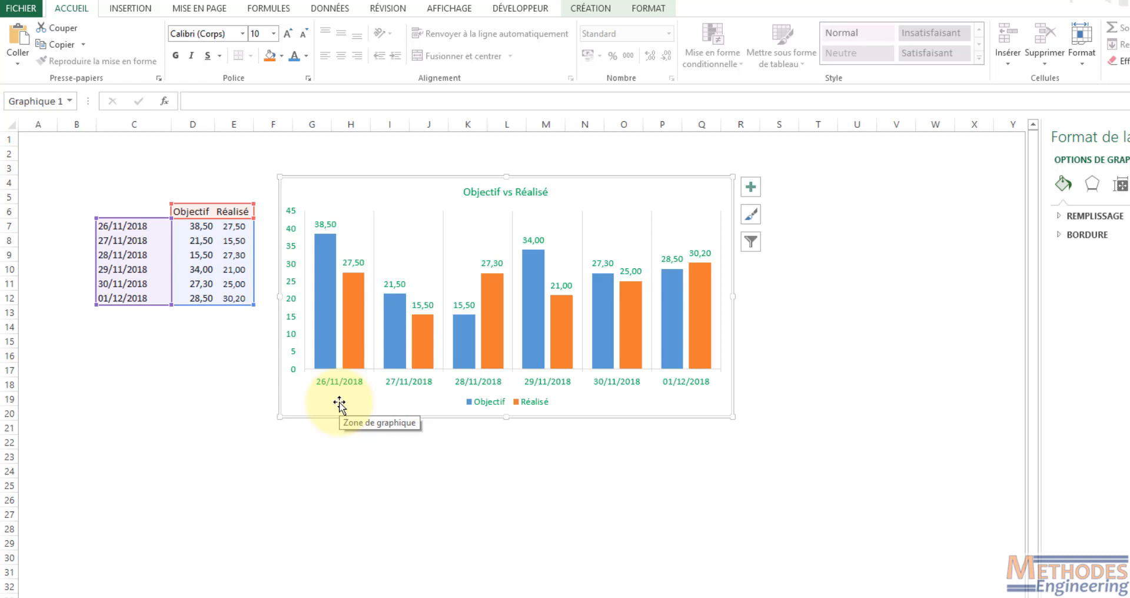
Color only the chart title "Objectif vs Réalisé" red and make it bold.
{"action": "left_click", "coordinate": [488, 197]}
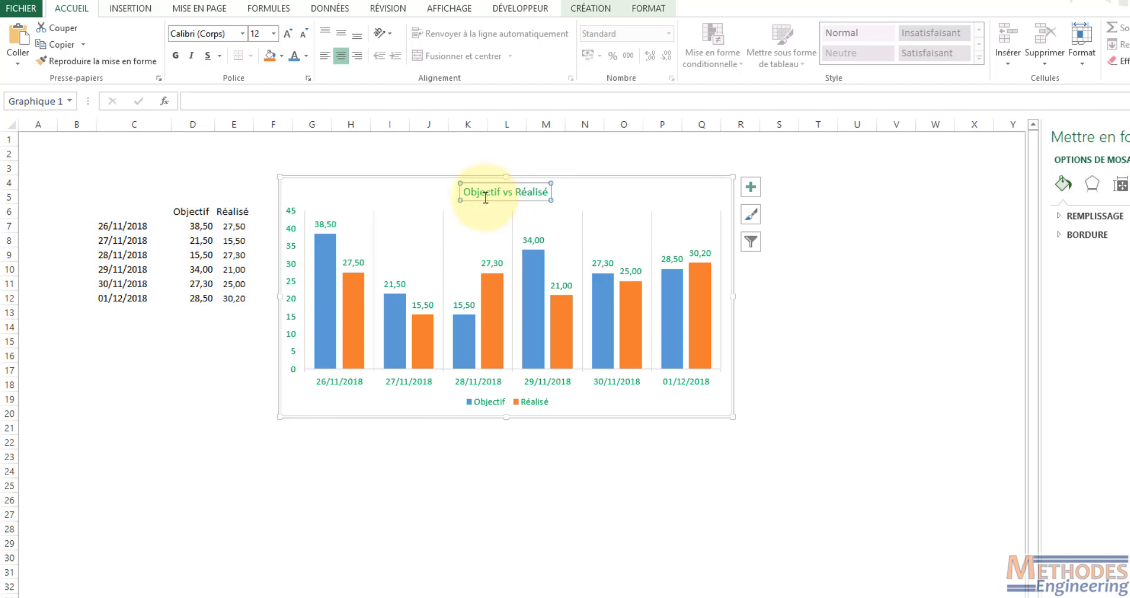
{"action": "left_click", "coordinate": [306, 56]}
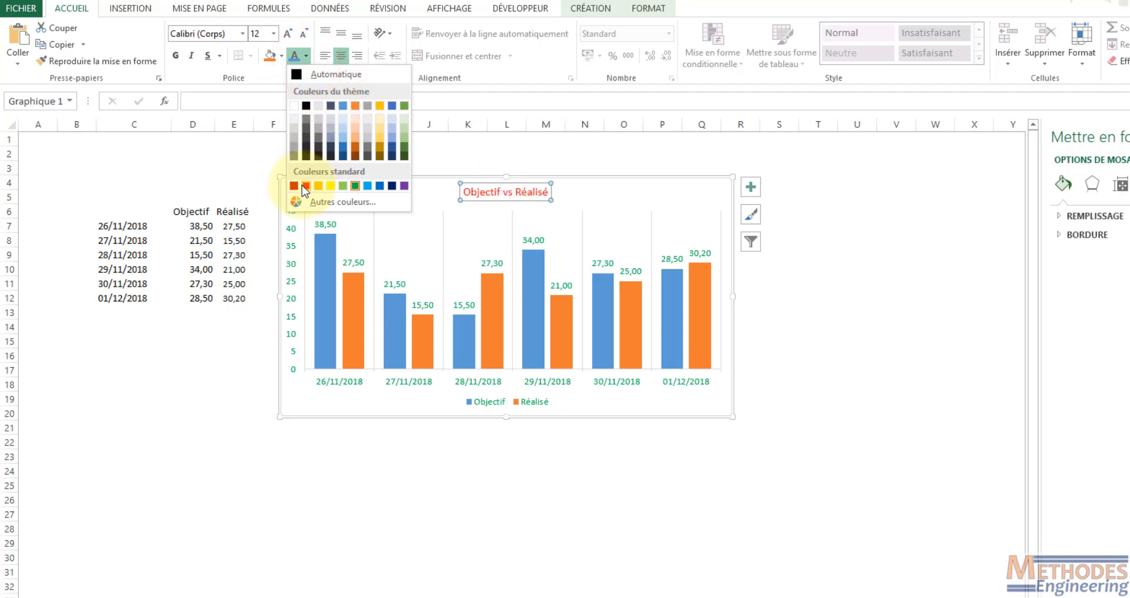
{"action": "left_click", "coordinate": [305, 186]}
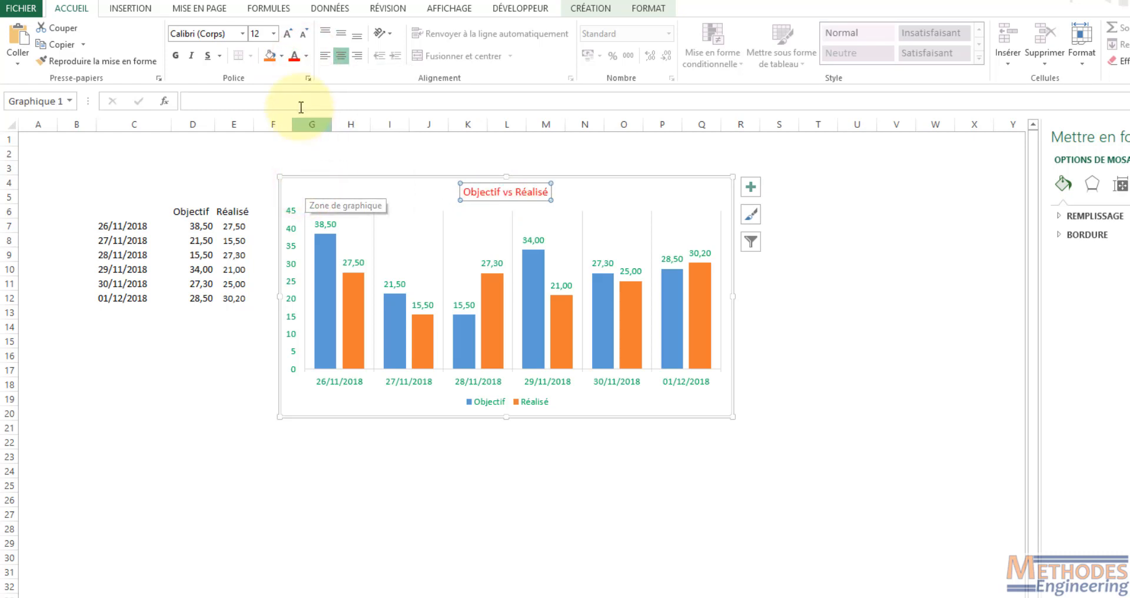
{"action": "left_click", "coordinate": [176, 57]}
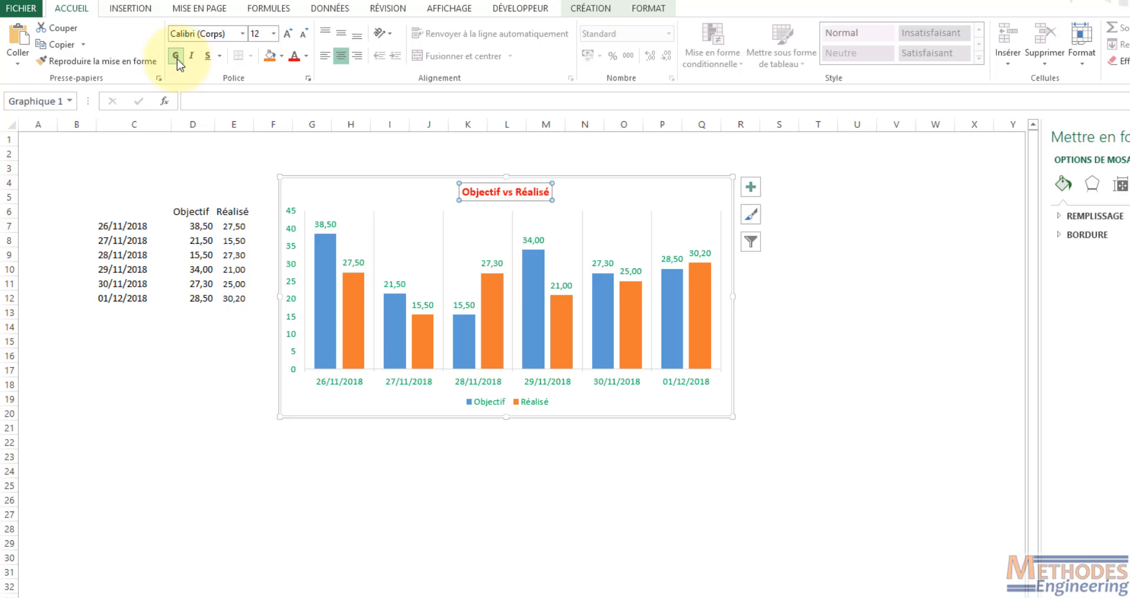
Enlarge the text of the chart title to size 20 and color it black.
{"action": "left_click", "coordinate": [479, 200]}
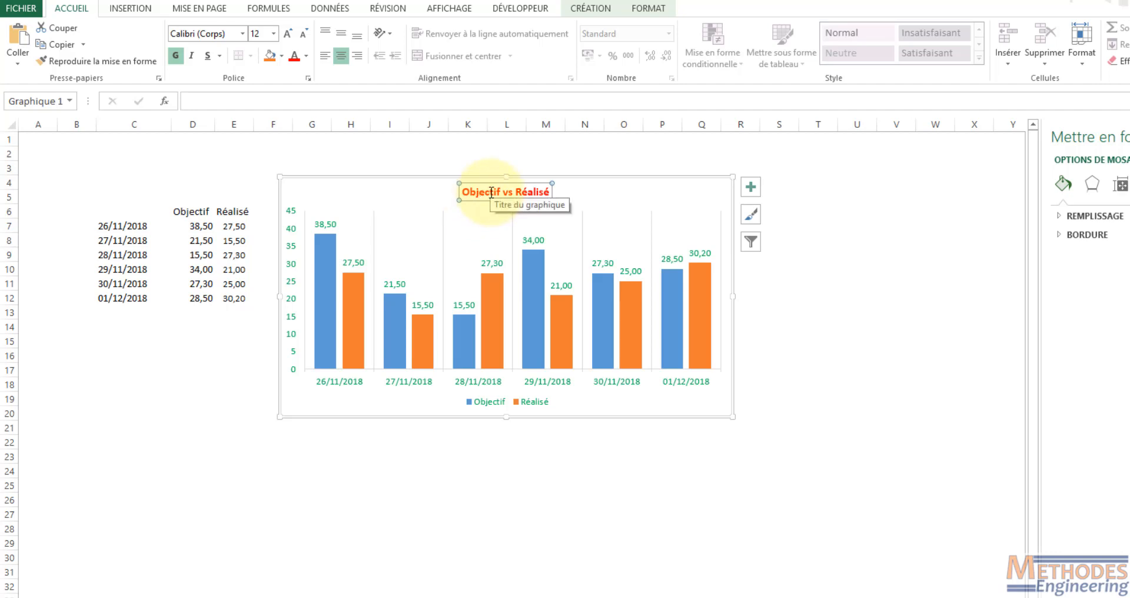
{"action": "triple_click", "coordinate": [491, 192]}
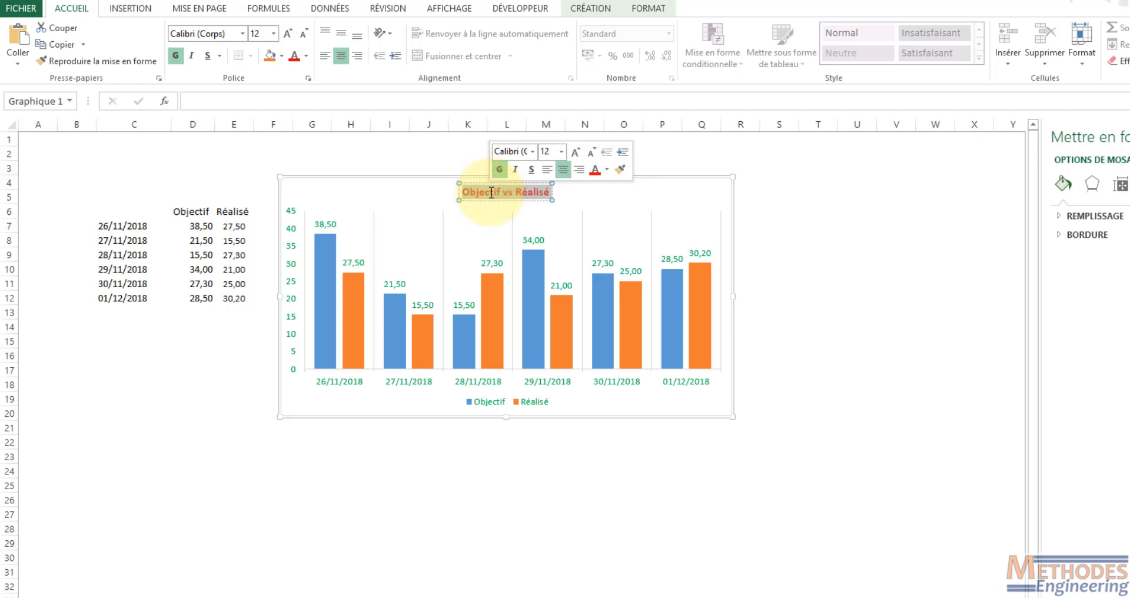
{"action": "left_click", "coordinate": [576, 155]}
{"action": "left_click", "coordinate": [576, 154]}
{"action": "left_click", "coordinate": [576, 154]}
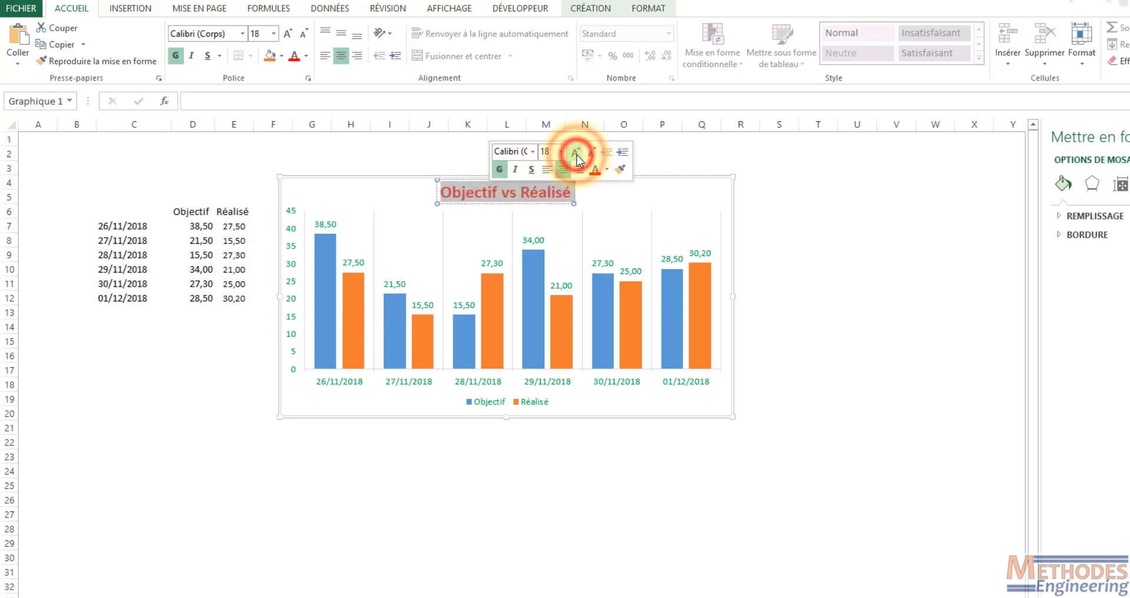
{"action": "left_click", "coordinate": [577, 154]}
{"action": "left_click", "coordinate": [606, 169]}
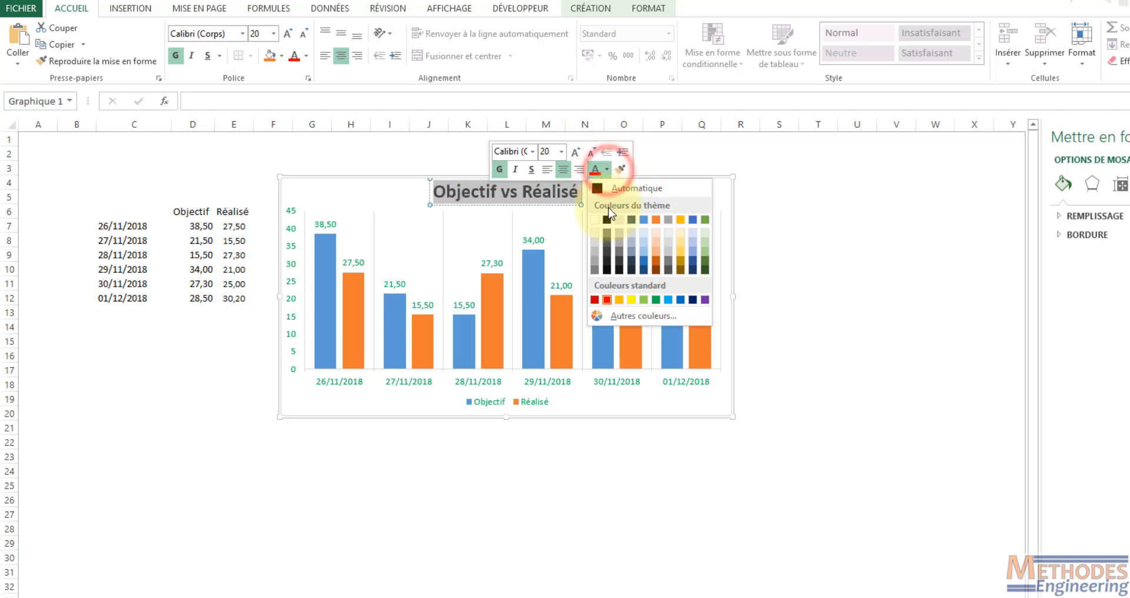
{"action": "left_click", "coordinate": [606, 219]}
{"action": "left_click", "coordinate": [613, 207]}
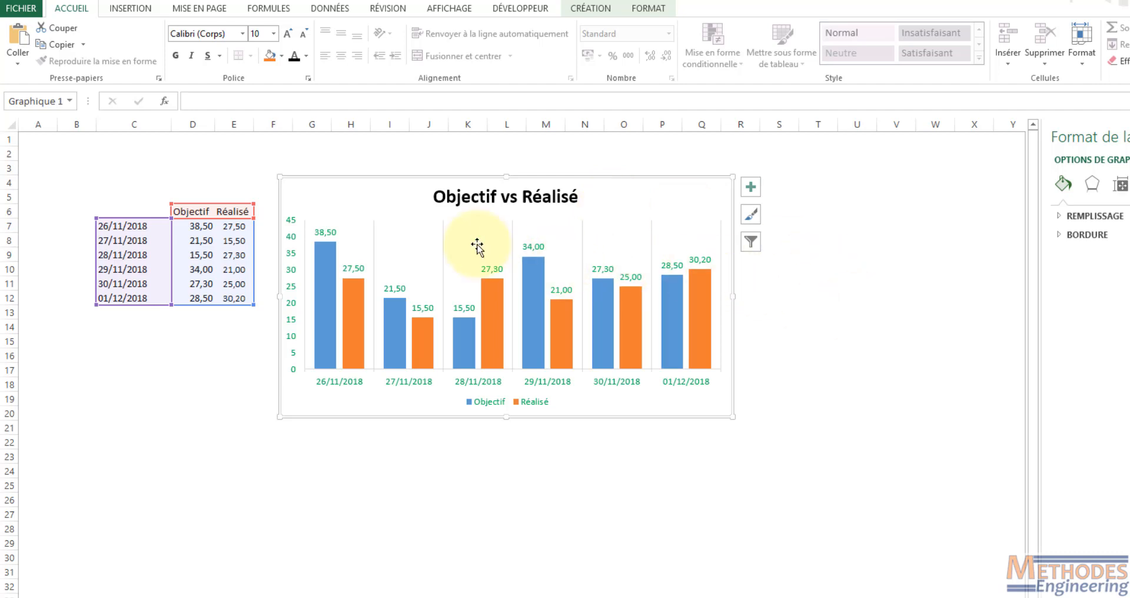
Examine the text fill and text effect options for the data labels of the Objectif series.
{"action": "left_click", "coordinate": [398, 286]}
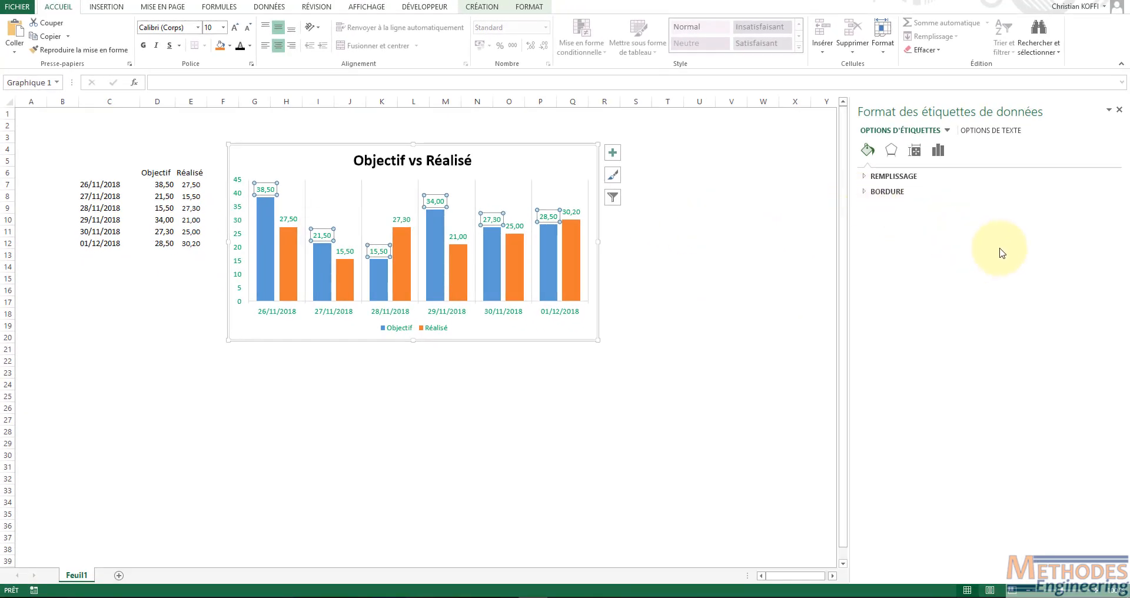
{"action": "left_click", "coordinate": [979, 137]}
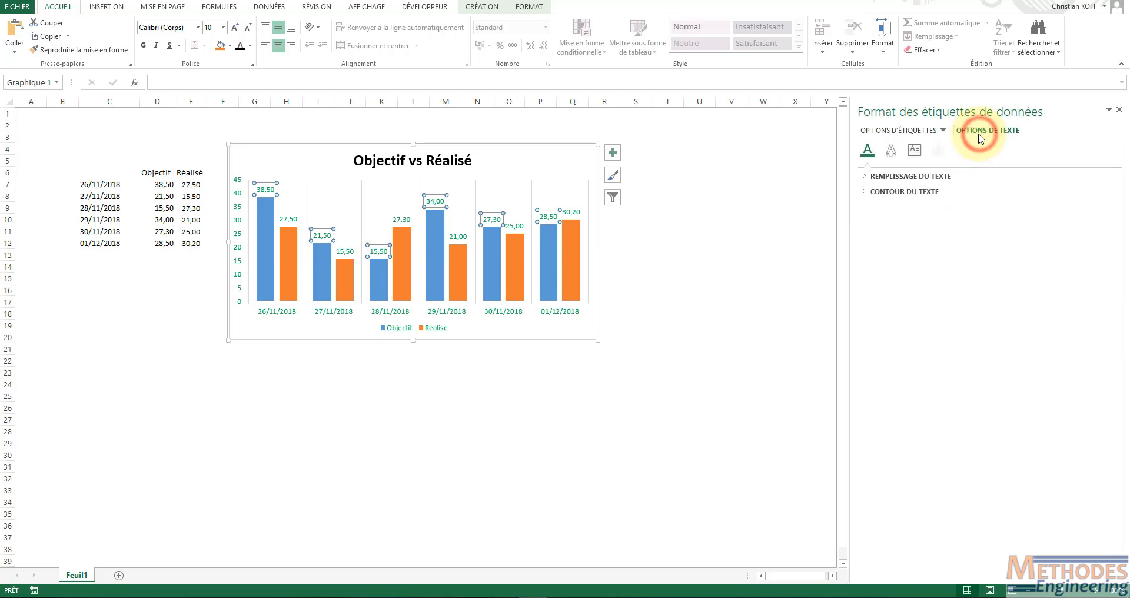
{"action": "left_click", "coordinate": [867, 179]}
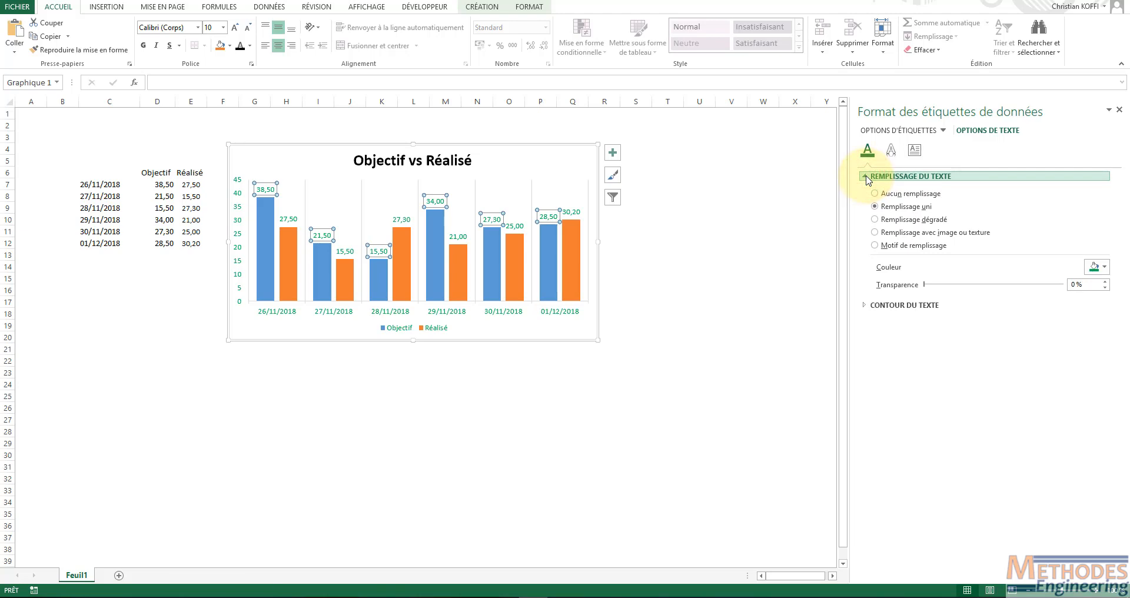
{"action": "left_click", "coordinate": [891, 151]}
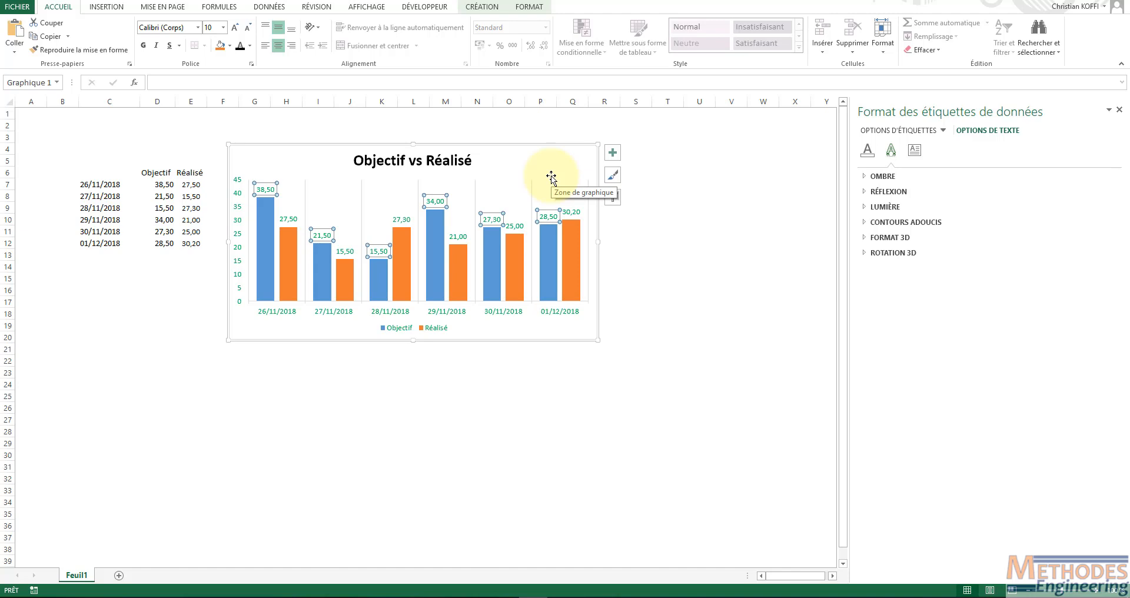
Reset the whole chart area to its original style and display the formatting commands for the chart.
{"action": "left_click", "coordinate": [508, 163]}
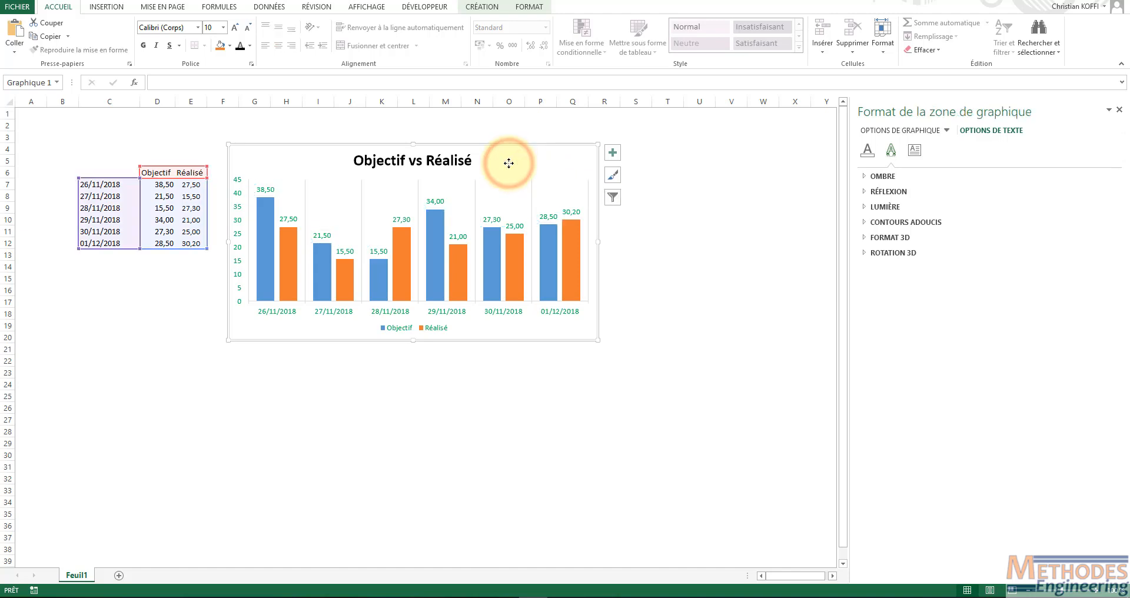
{"action": "right_click", "coordinate": [509, 163]}
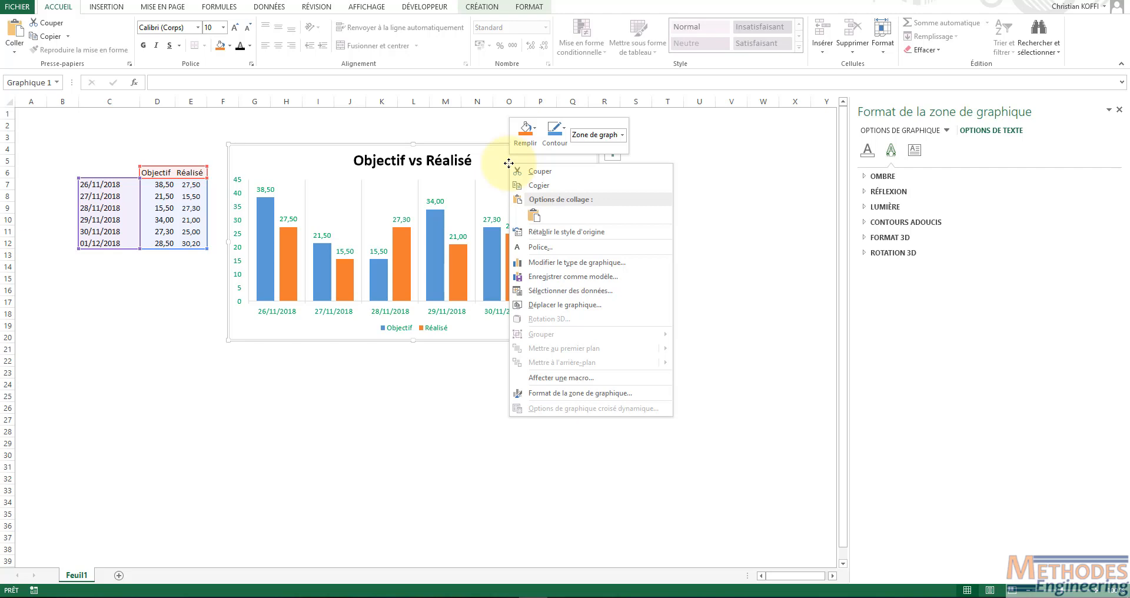
{"action": "left_click", "coordinate": [559, 232]}
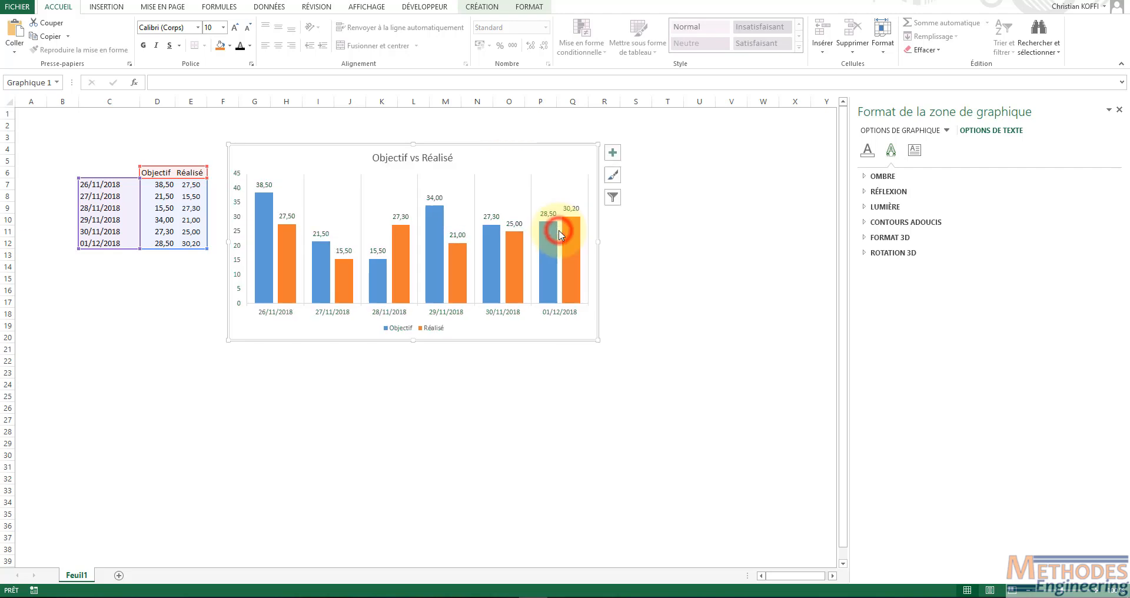
{"action": "left_click", "coordinate": [494, 166]}
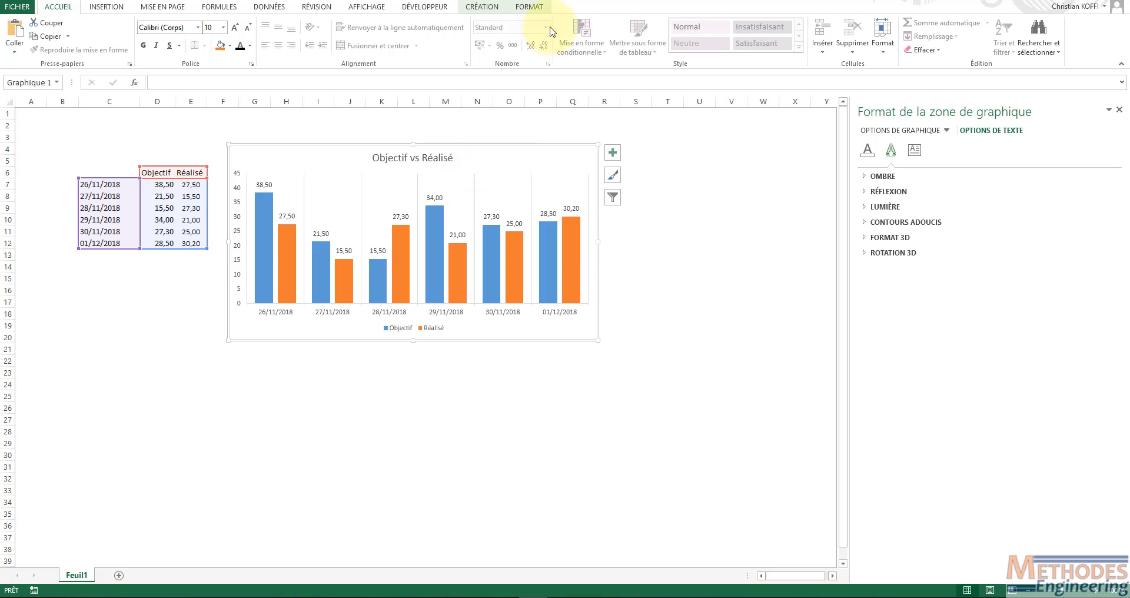
{"action": "left_click", "coordinate": [522, 8]}
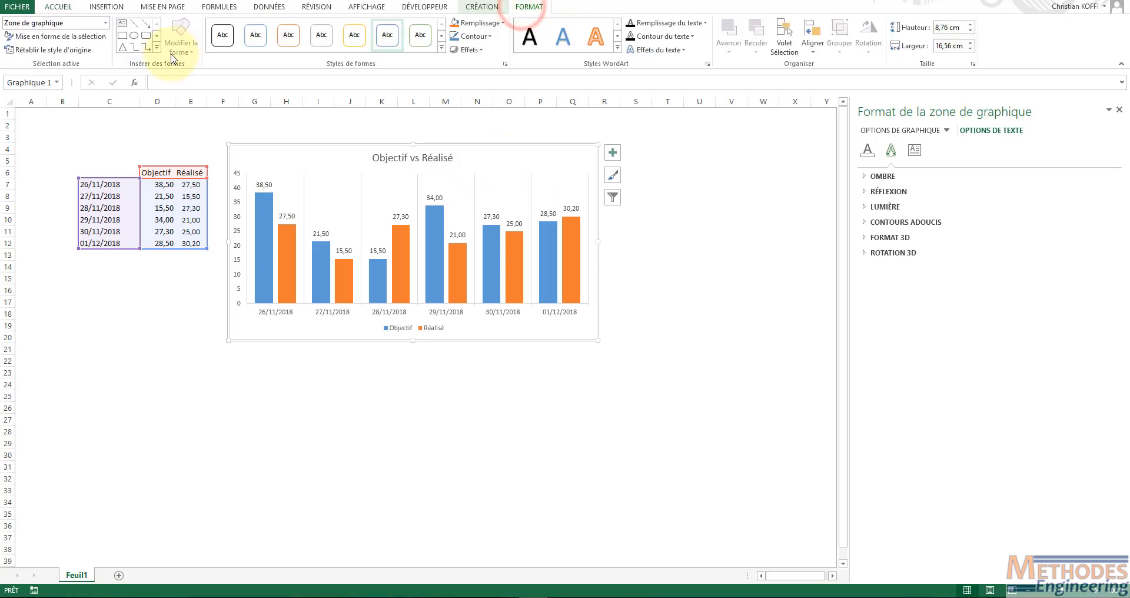